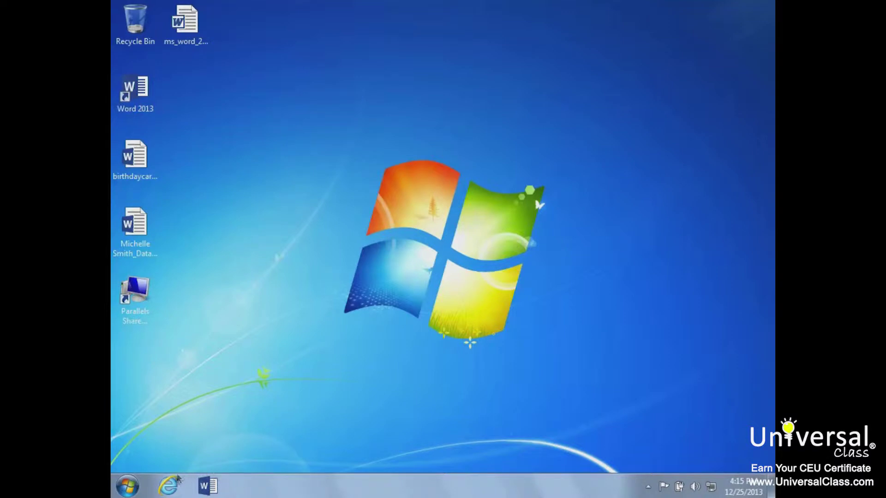
Open Internet Explorer and review the Office 365 Home Premium page, including its prices and the alternative Office 2013 suites.
left_click(170, 487)
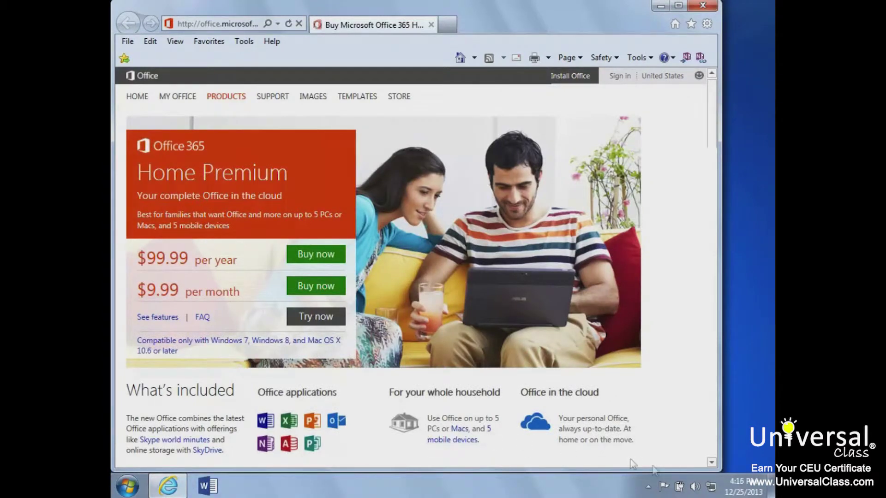
left_click(712, 462)
scroll(713, 466, "down", 6)
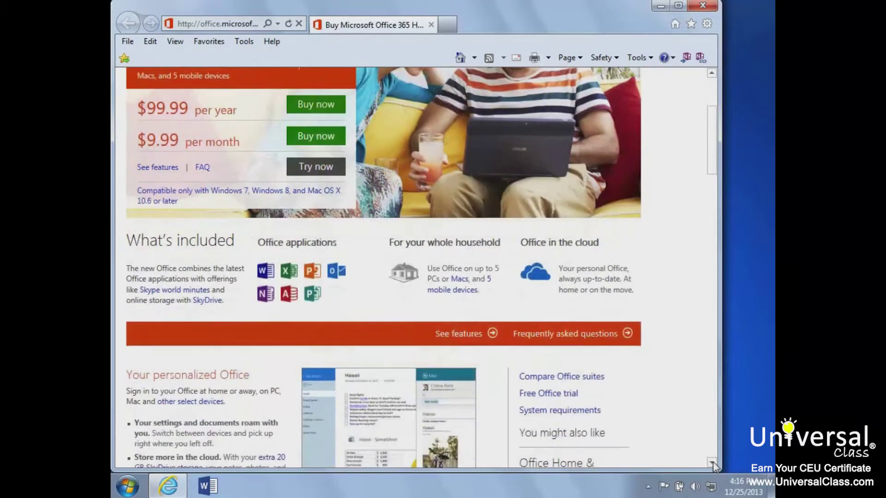
scroll(714, 465, "down", 3)
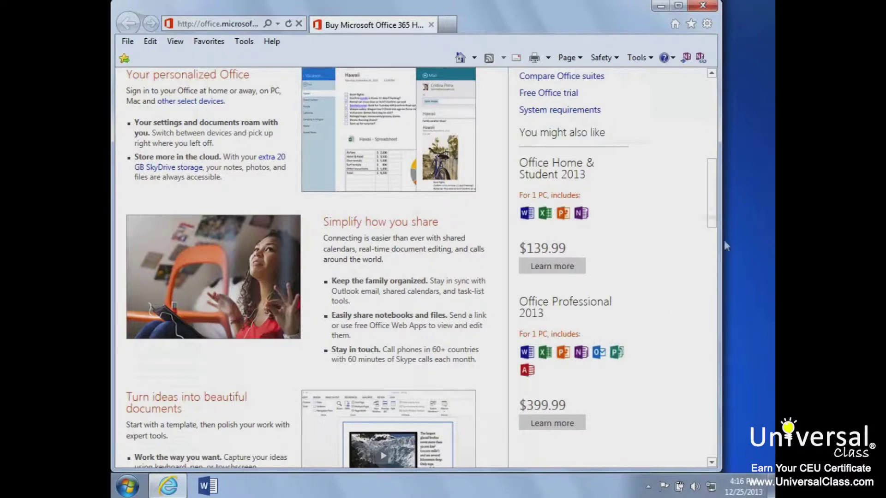
left_click_drag(713, 205, 713, 125)
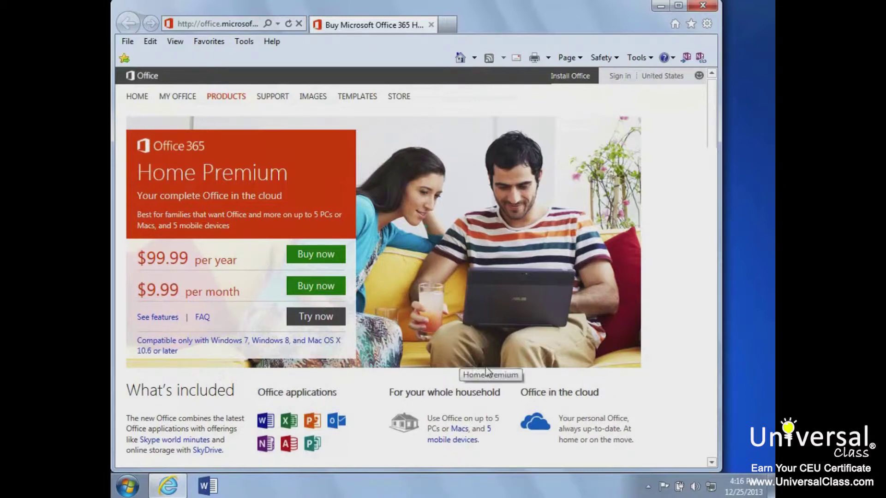
Open the Compare Office suites page and review the feature comparison table of the Office editions.
left_click(712, 462)
left_click(713, 463)
left_click(712, 463)
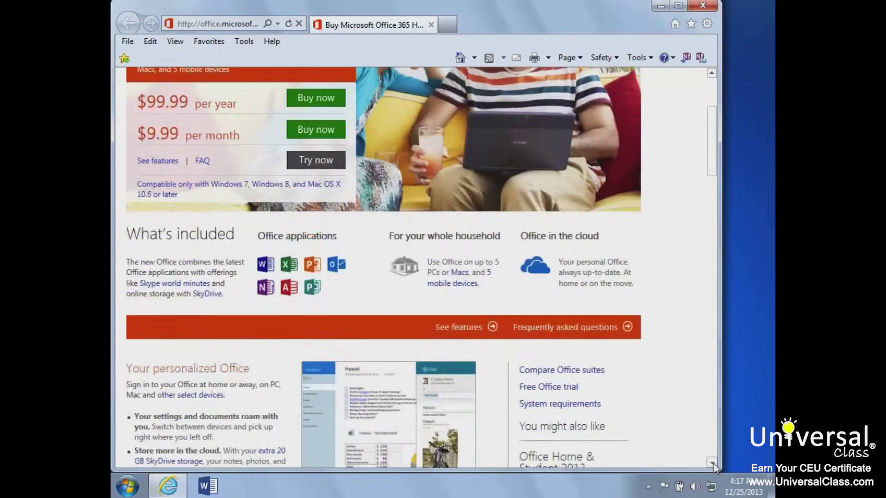
left_click(713, 463)
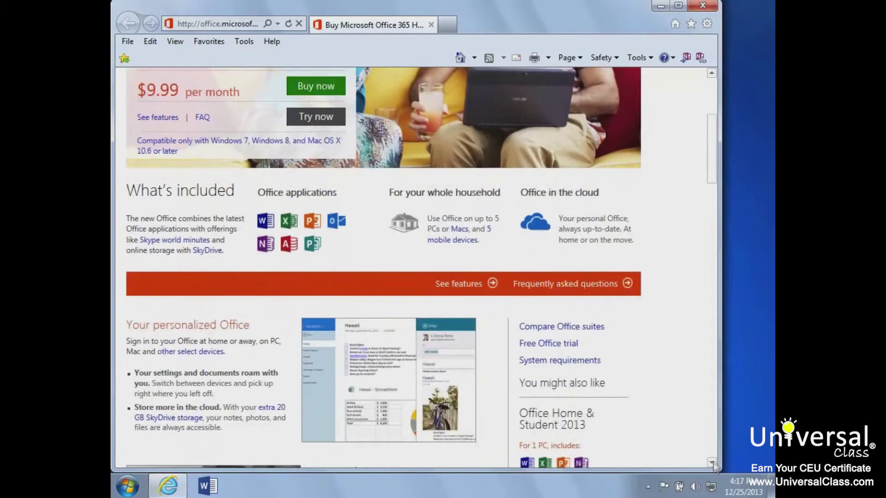
left_click(594, 329)
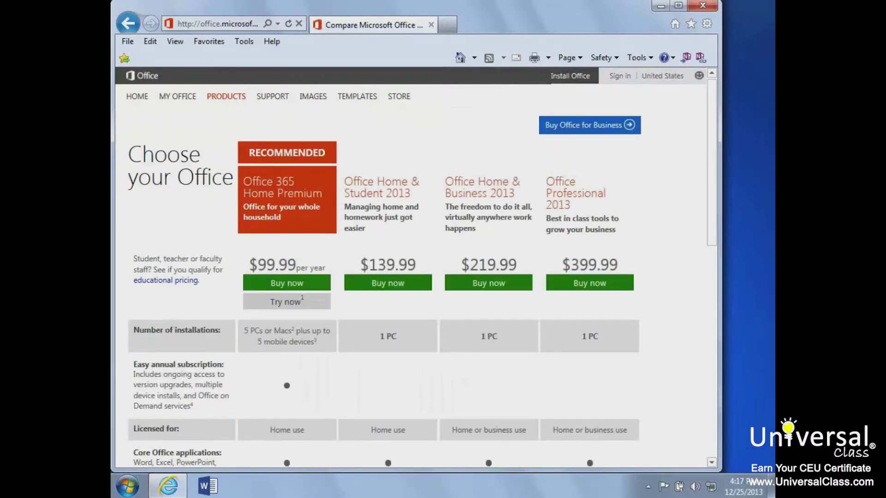
scroll(415, 268, "down", 4)
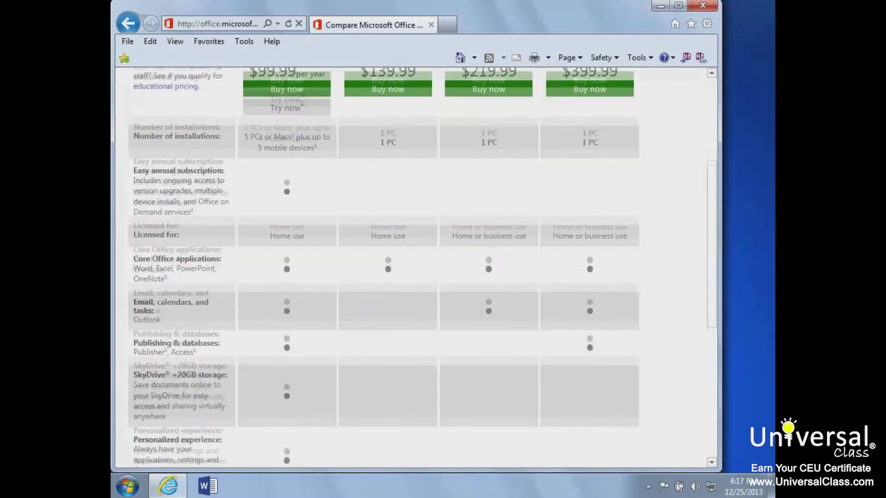
scroll(416, 267, "down", 6)
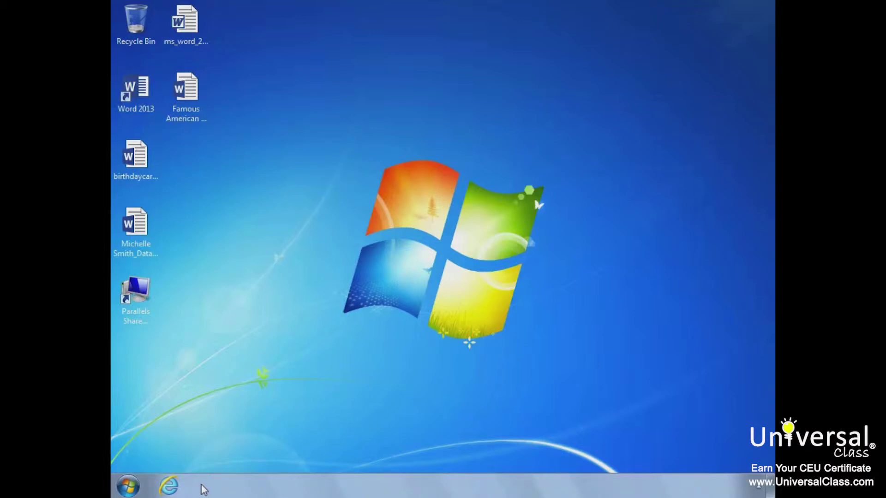
Start Word 2013 from the installed programs with a new blank document, and close it again.
left_click(126, 487)
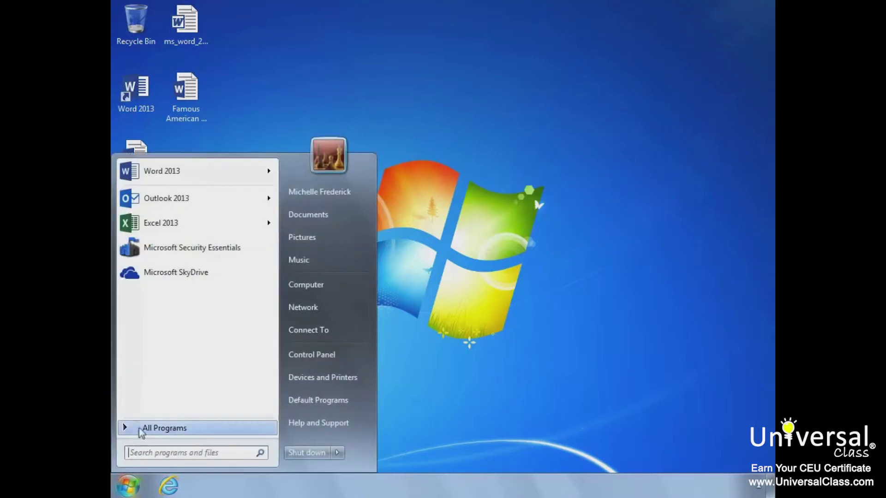
left_click(141, 428)
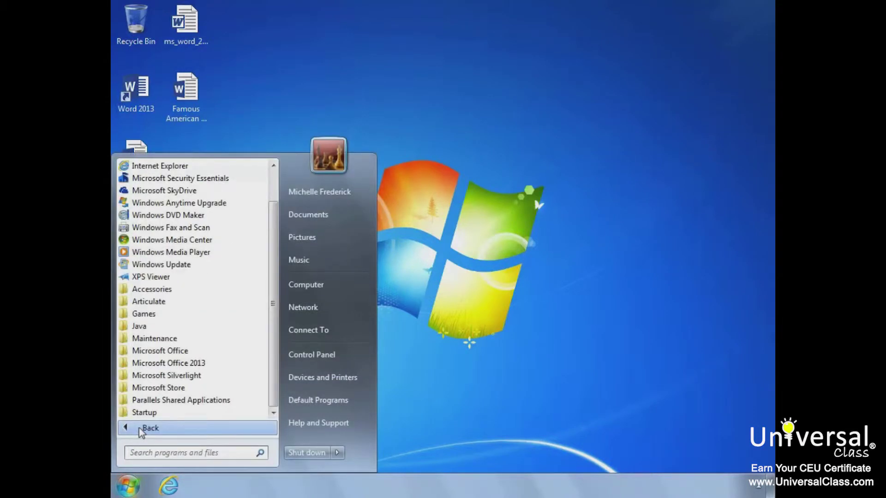
left_click(146, 364)
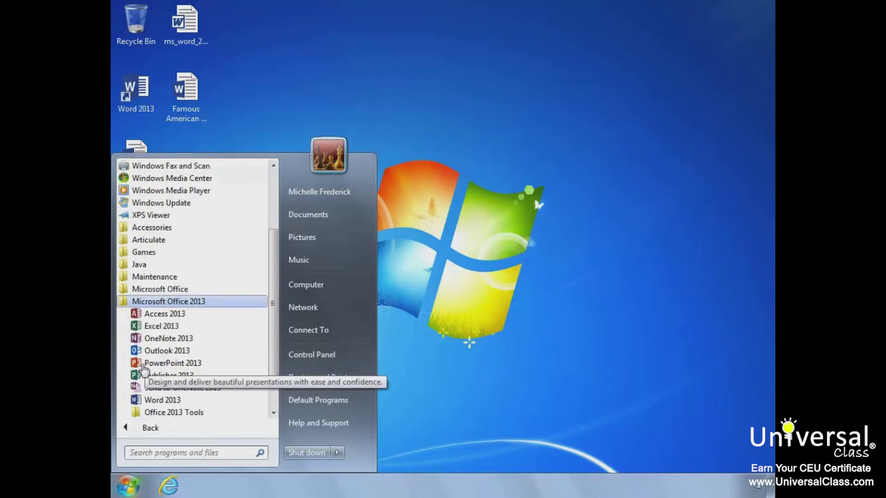
left_click(154, 400)
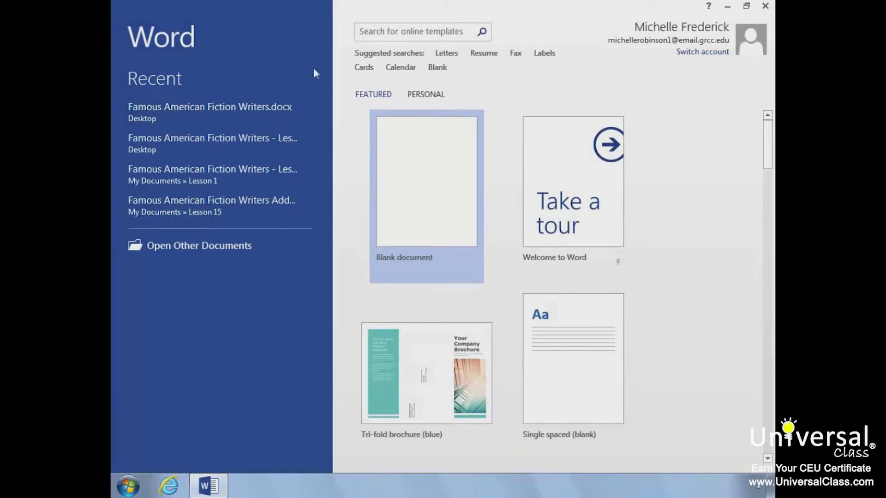
left_click(374, 28)
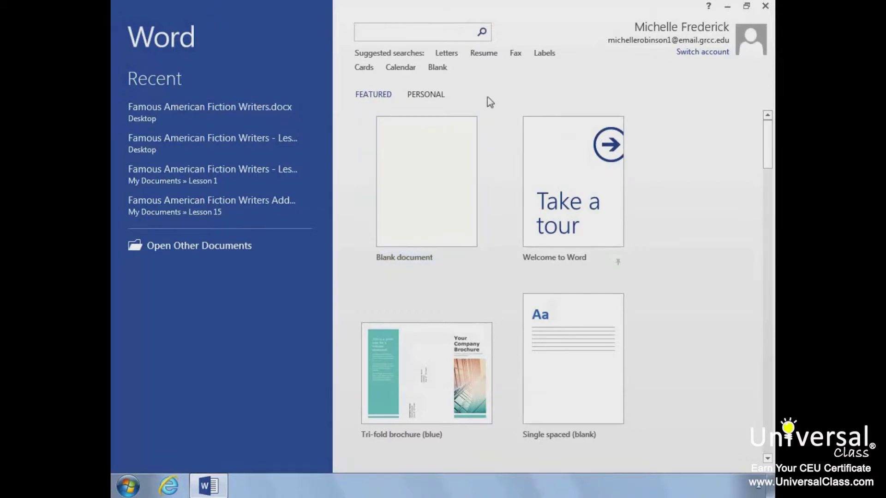
left_click(451, 159)
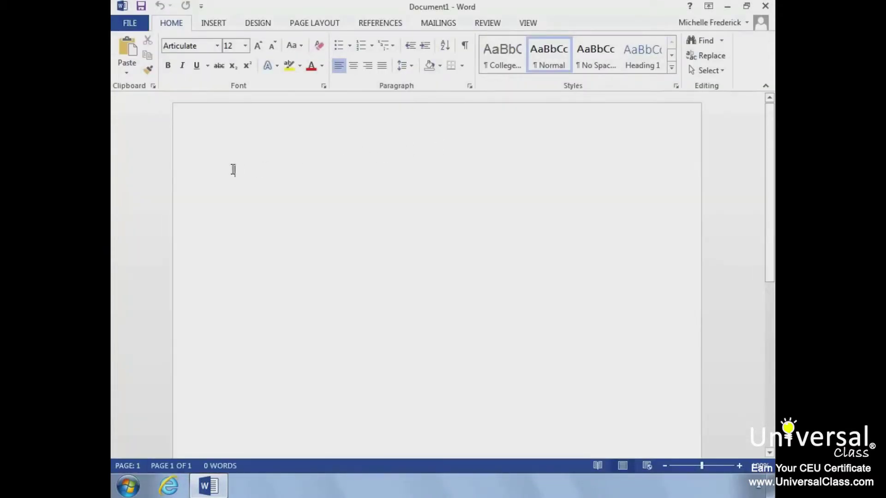
left_click(765, 6)
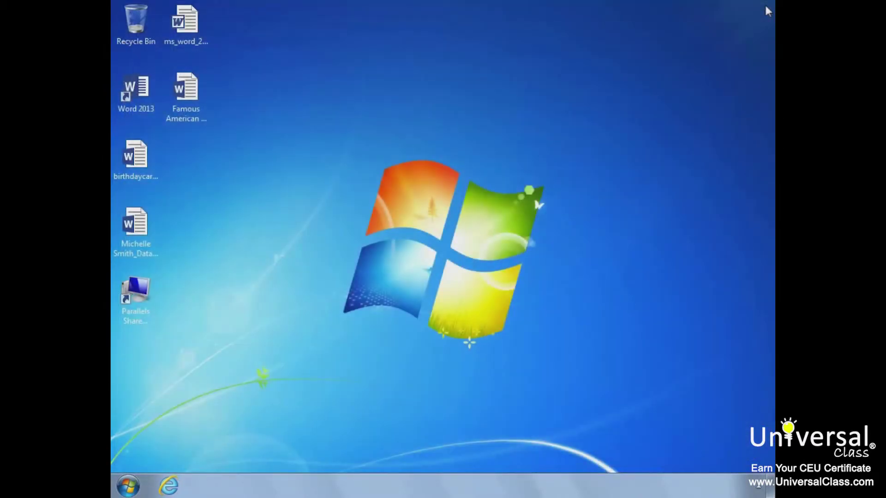
Open the Famous American Fiction Writers document from the desktop and look at the ribbon display options.
double_click(189, 95)
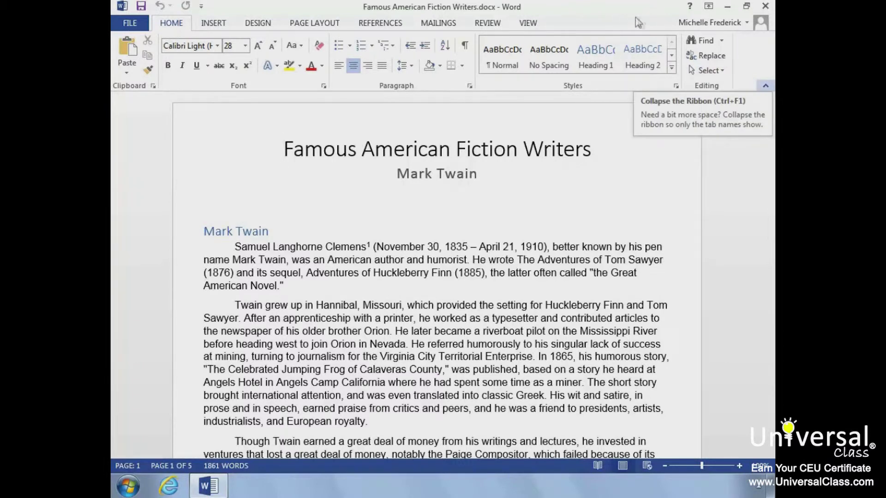
left_click(708, 8)
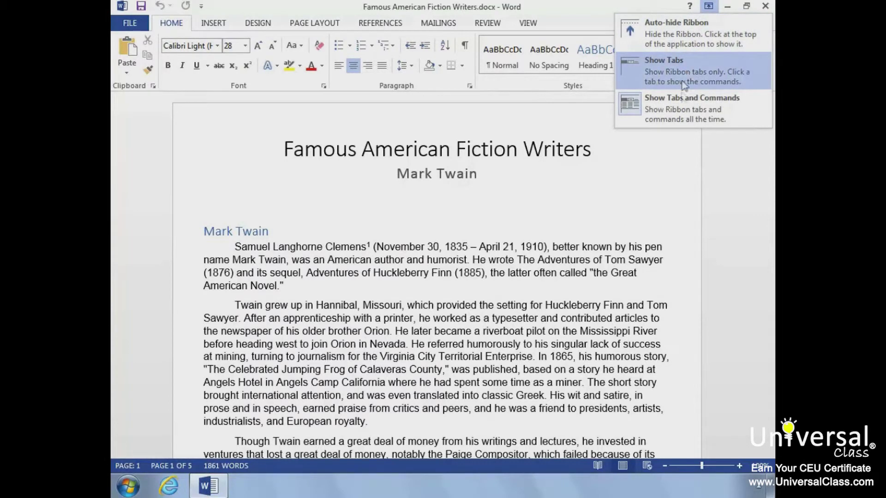
left_click(723, 142)
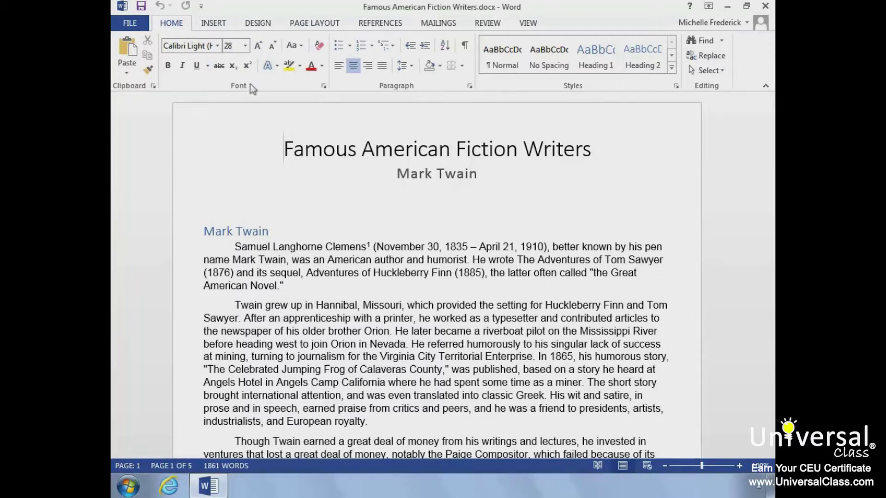
Review the full font settings for the title and the document's Info page, and return to the document.
left_click(323, 87)
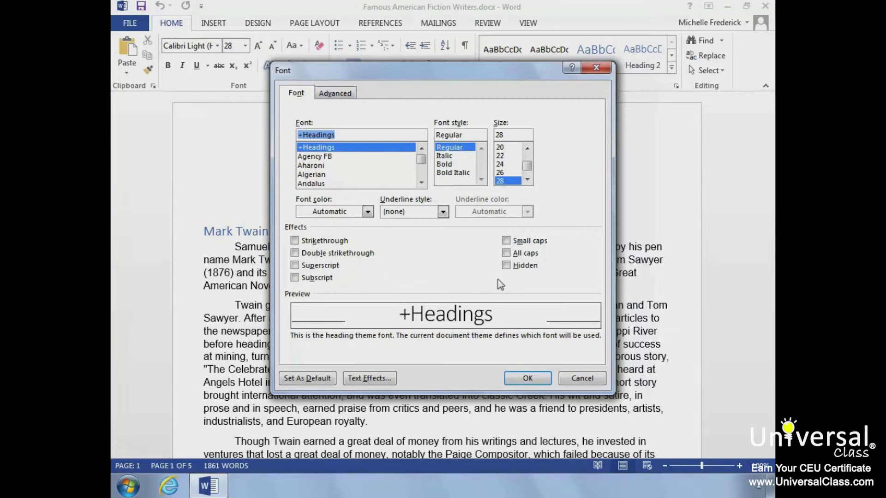
left_click(526, 376)
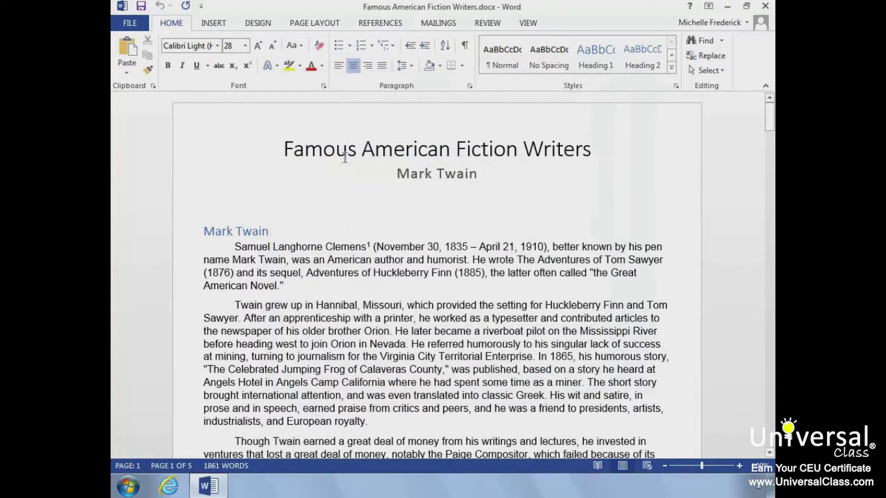
left_click(132, 24)
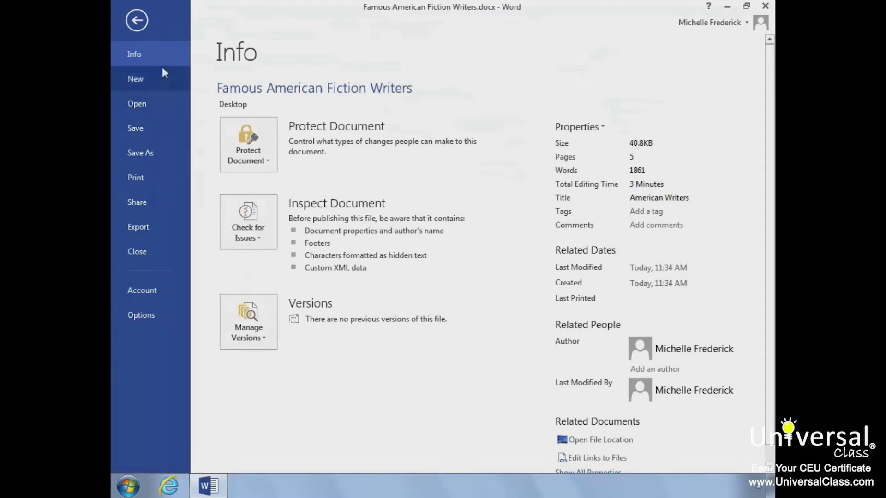
left_click(136, 21)
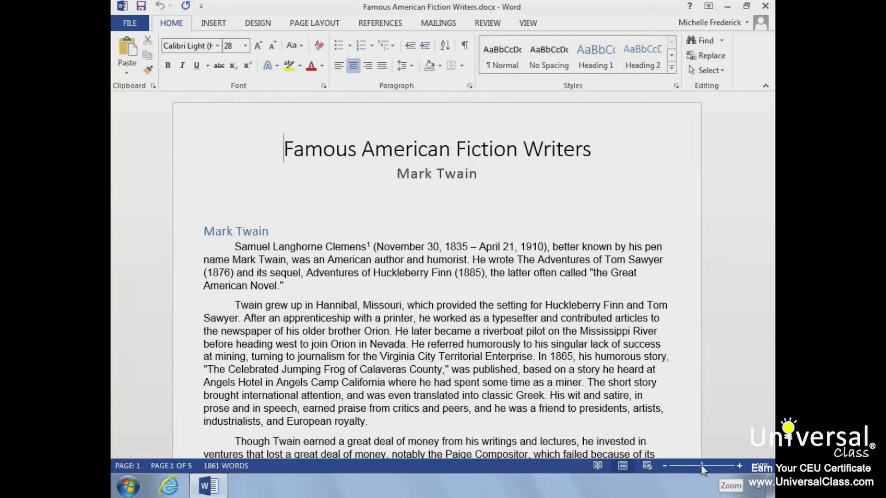
Try the zoom slider and review the options for customizing the status bar.
left_click_drag(702, 469, 703, 472)
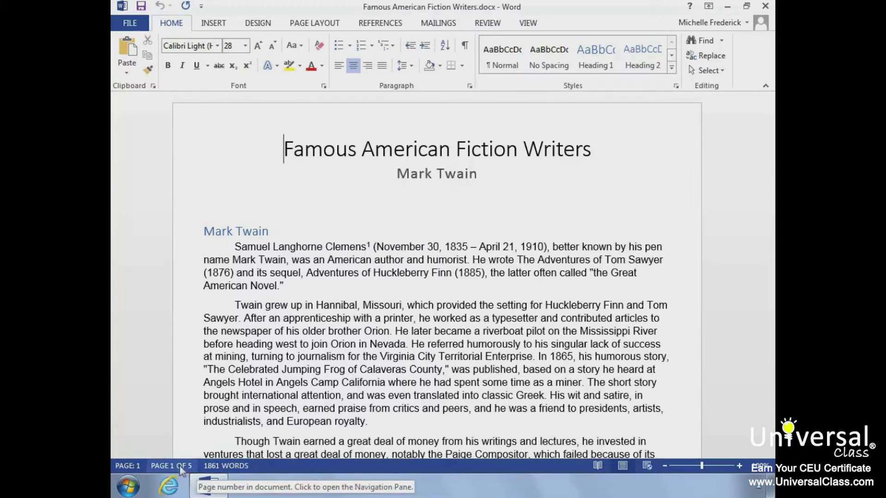
right_click(280, 466)
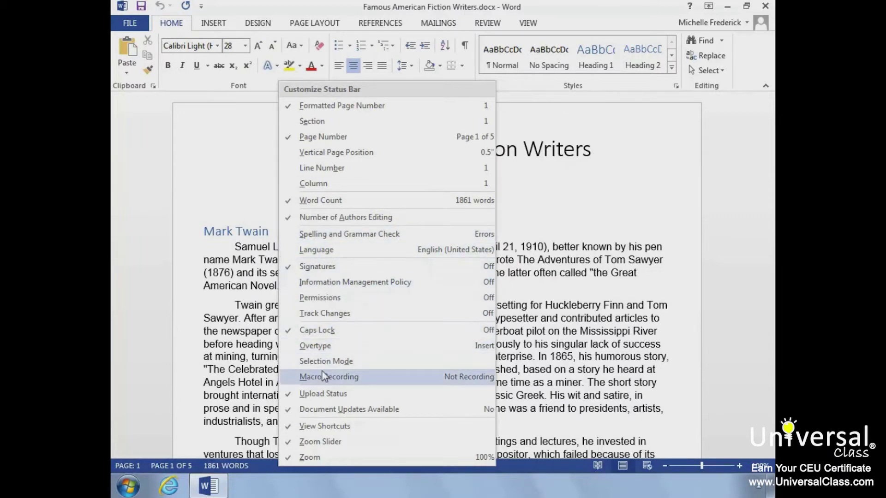
left_click(309, 478)
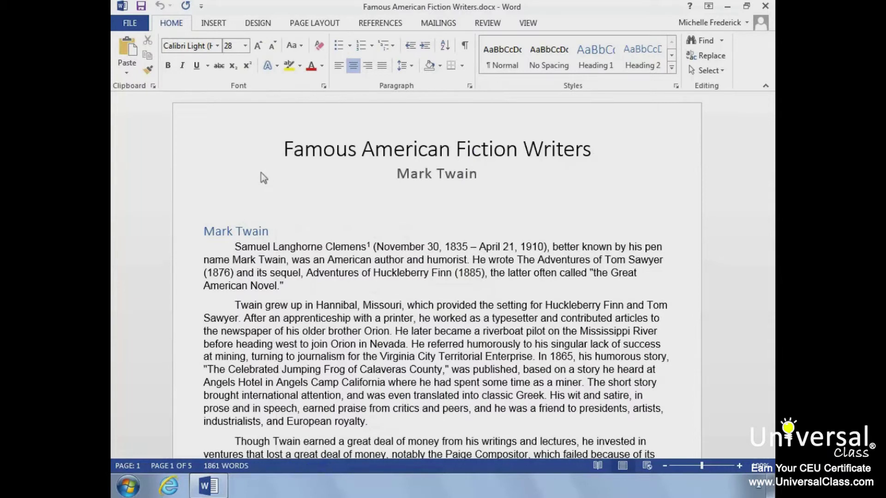
Add Touch/Mouse Mode to the Quick Access Toolbar and switch the command spacing to Touch.
left_click(202, 6)
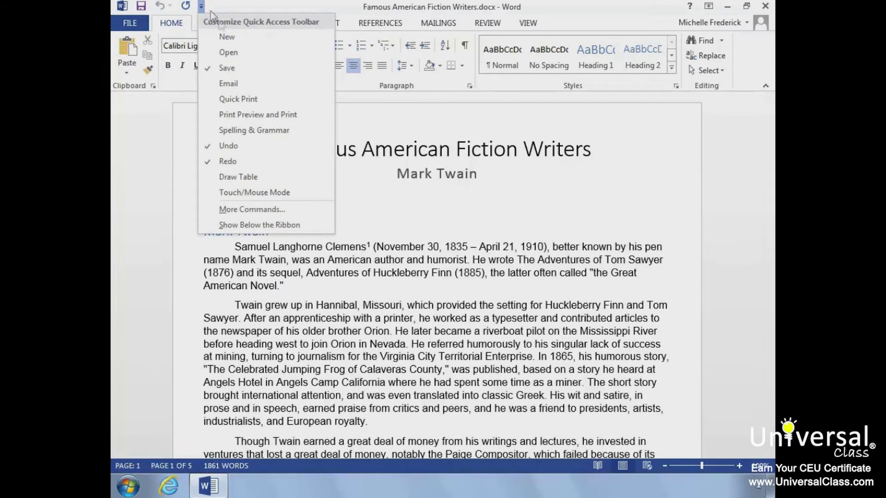
left_click(243, 193)
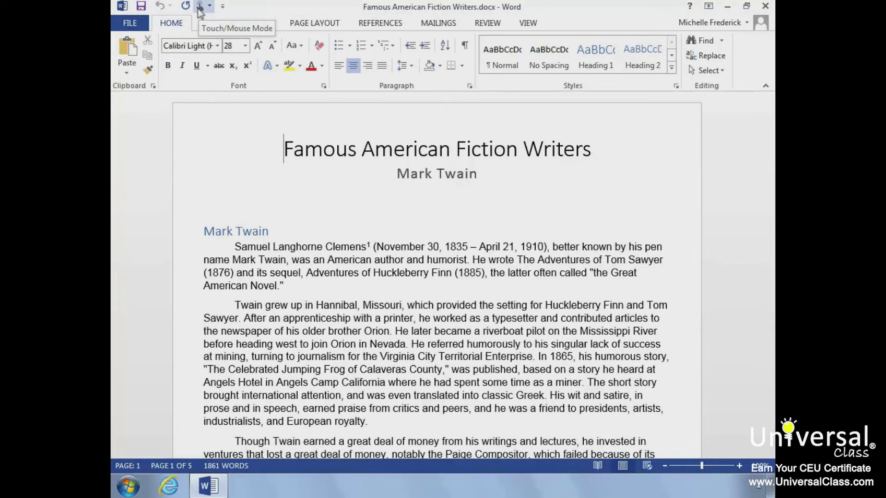
left_click(222, 7)
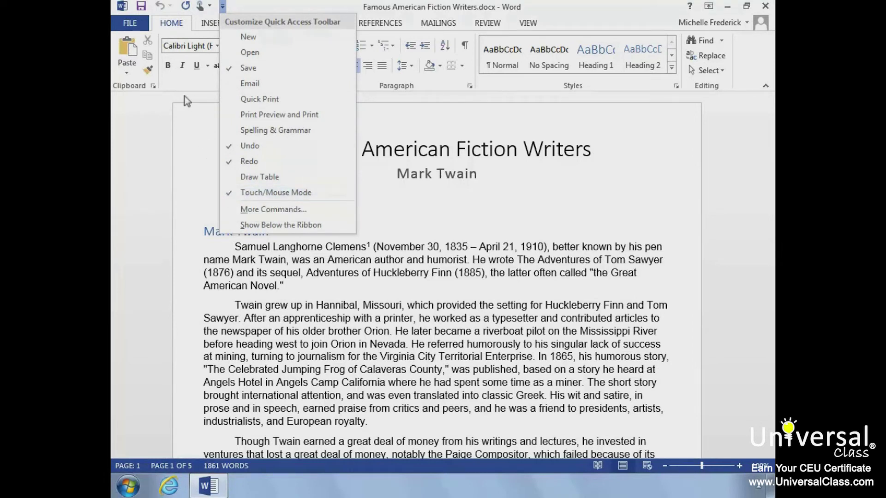
left_click(200, 6)
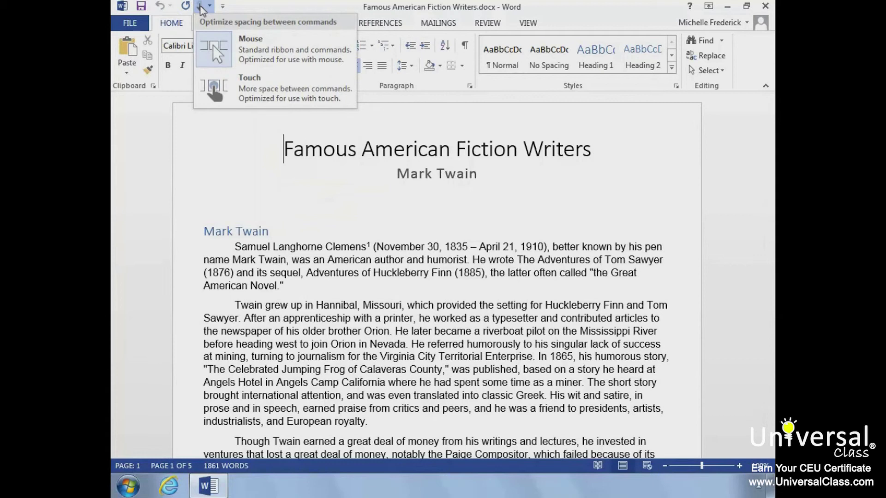
left_click(219, 77)
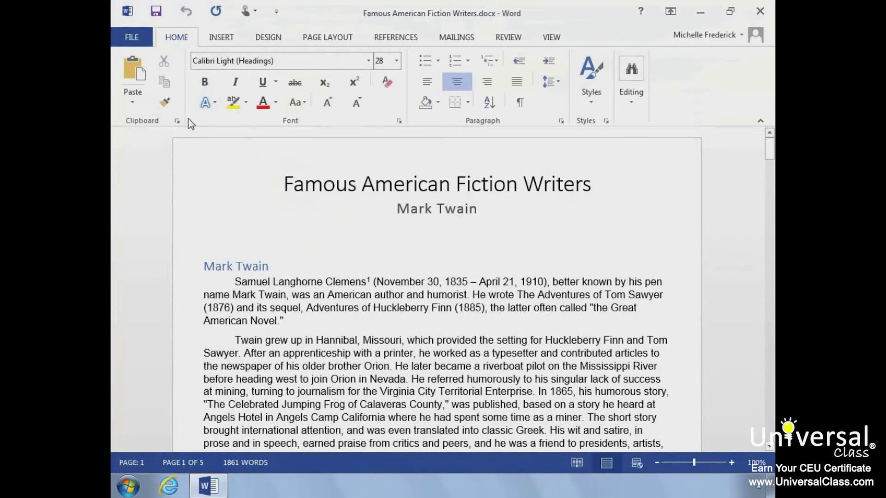